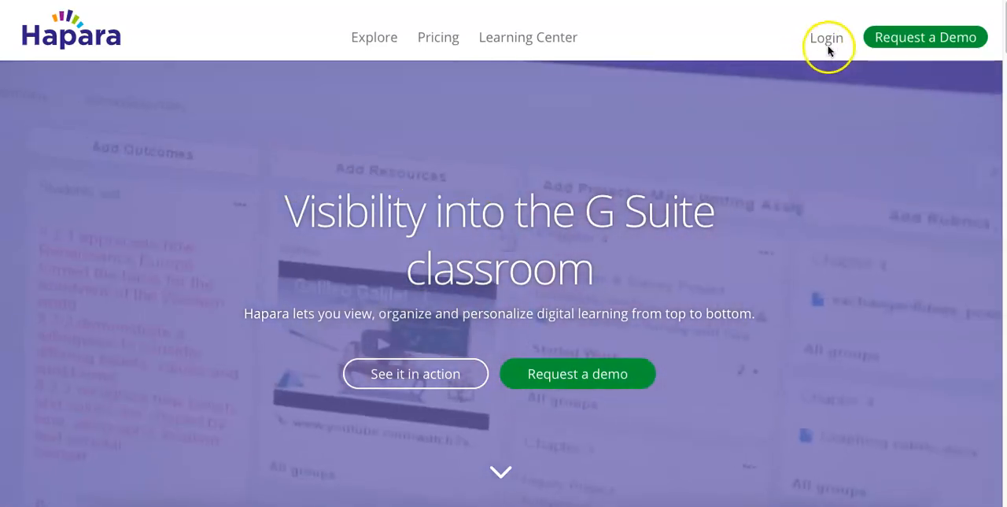
- Go to the Hapara login and open the Highlights view of the Hapara Test class
click(827, 41)
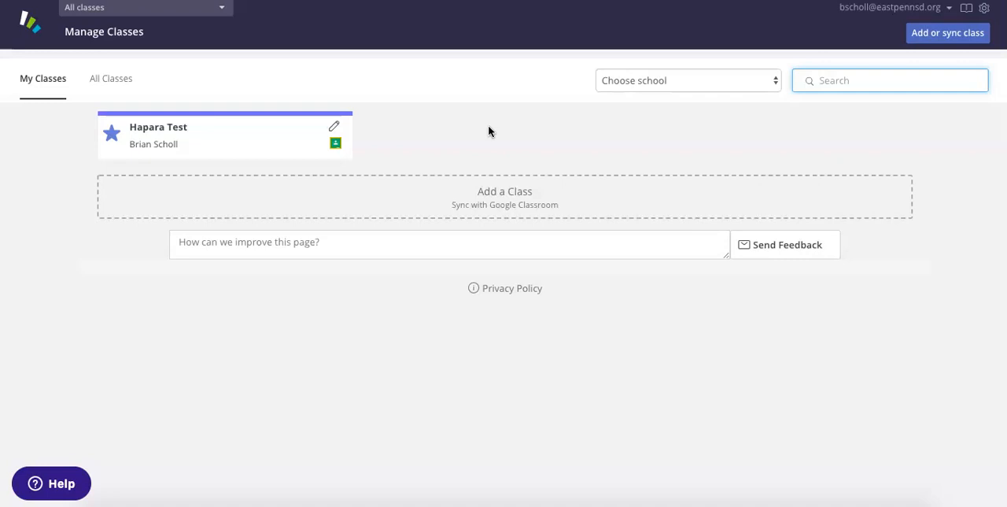
click(227, 132)
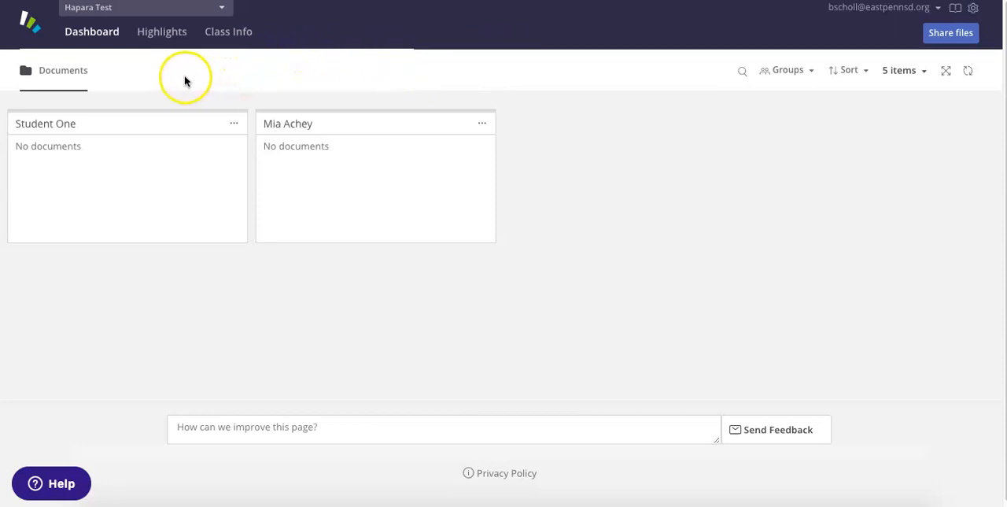
click(163, 36)
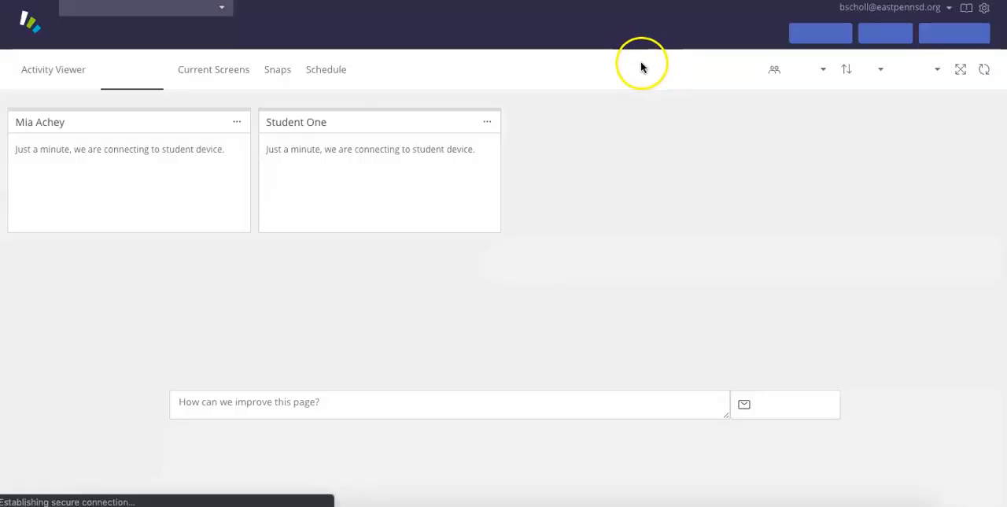
- Begin guiding student browsing, check the saved Focus templates, and set up a Focus Session without a template
click(948, 35)
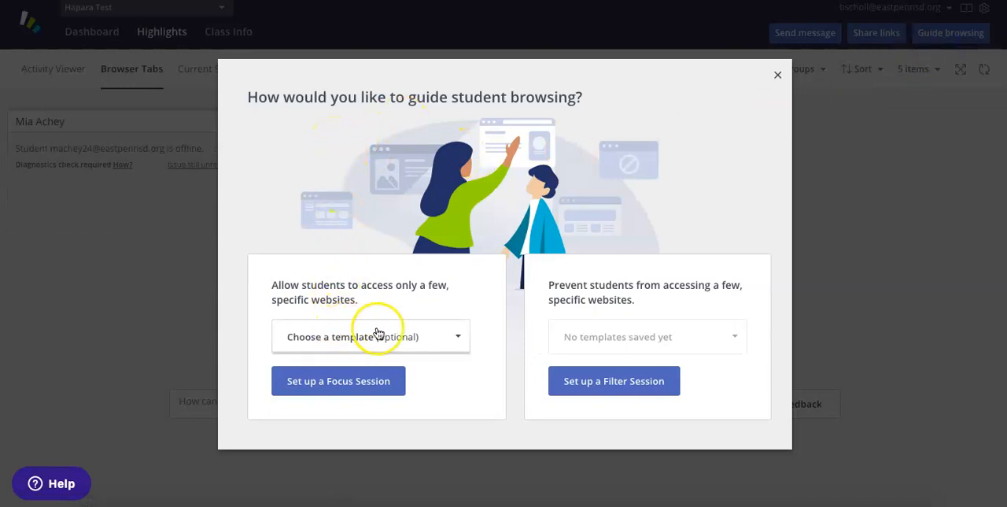
click(436, 337)
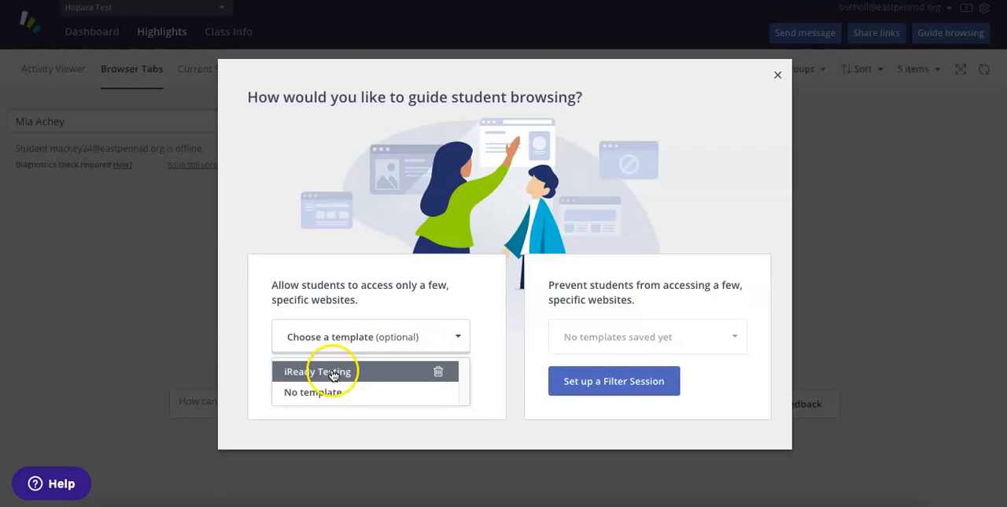
click(384, 280)
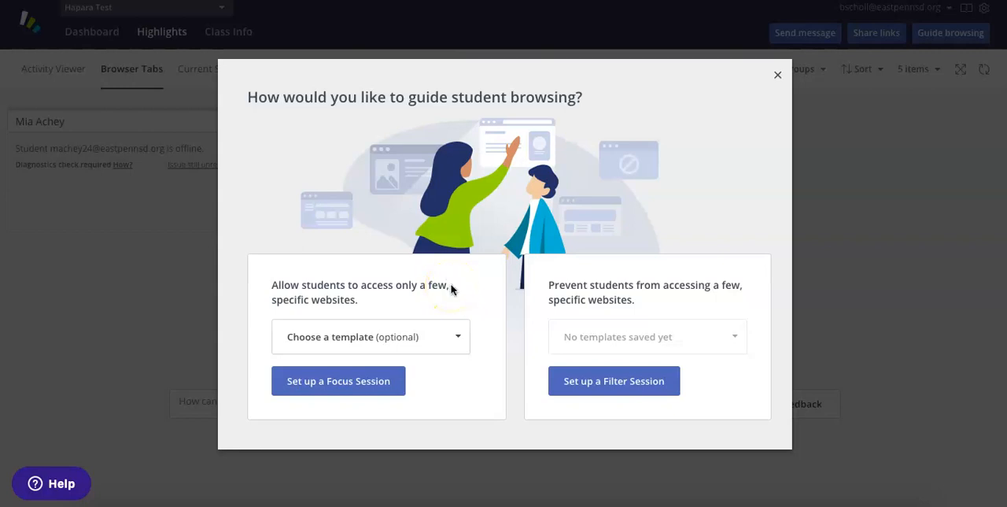
click(327, 387)
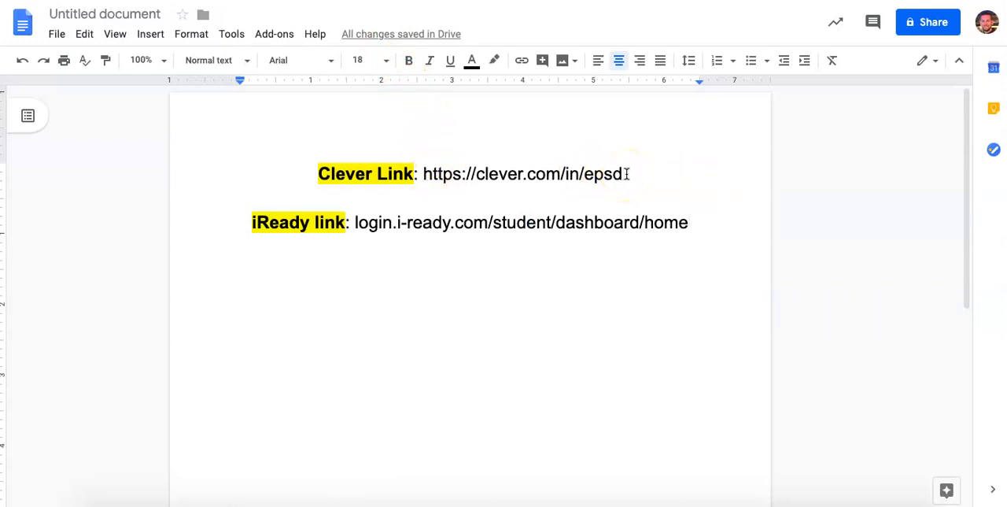
click(589, 174)
drag(621, 171, 426, 168)
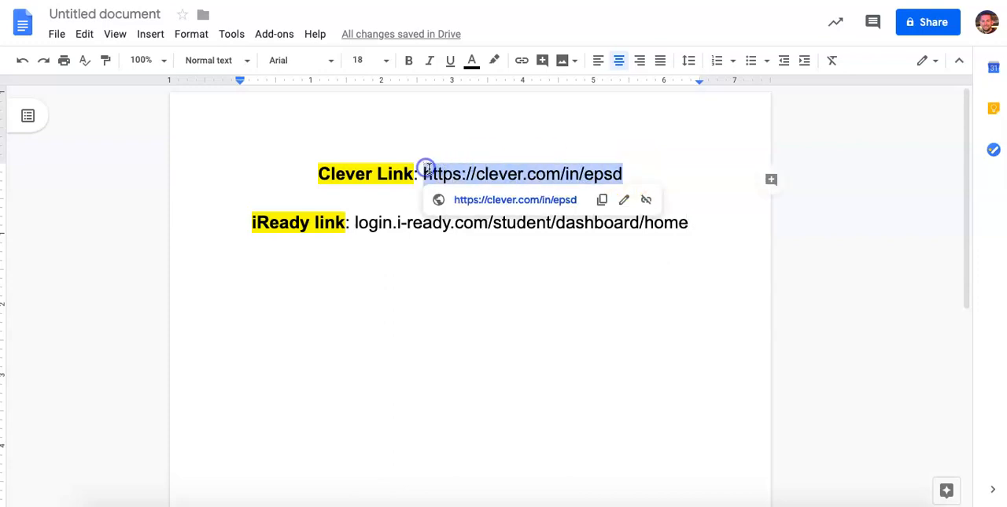
right_click(426, 168)
click(477, 103)
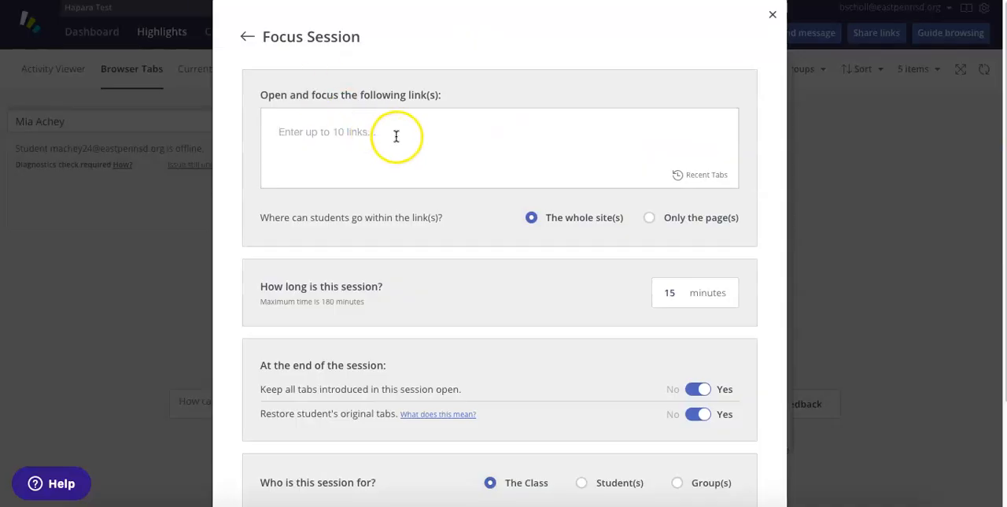
right_click(399, 131)
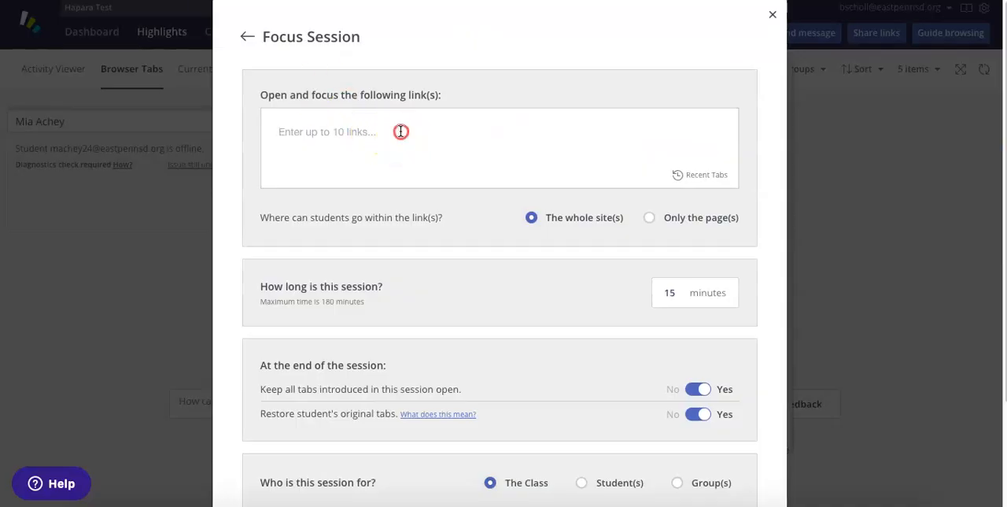
click(367, 131)
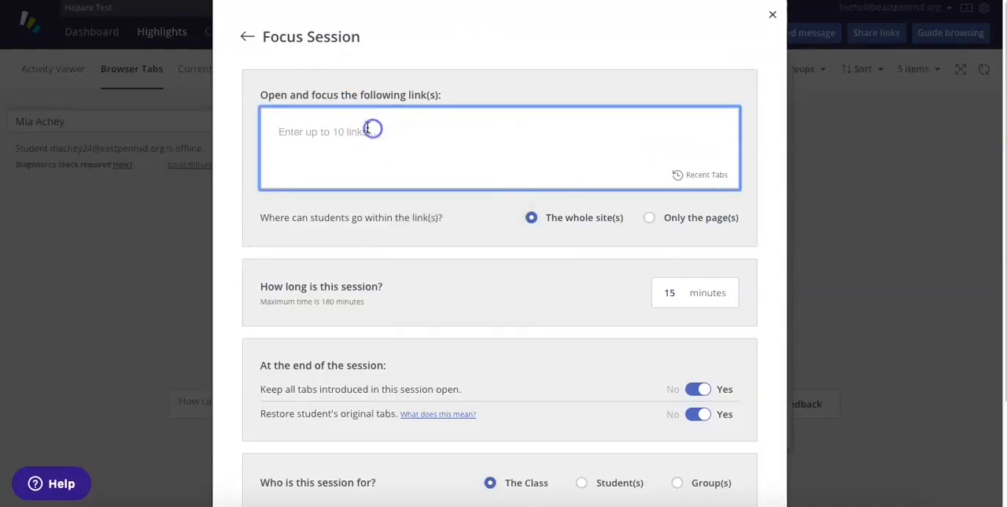
key(ctrl+v)
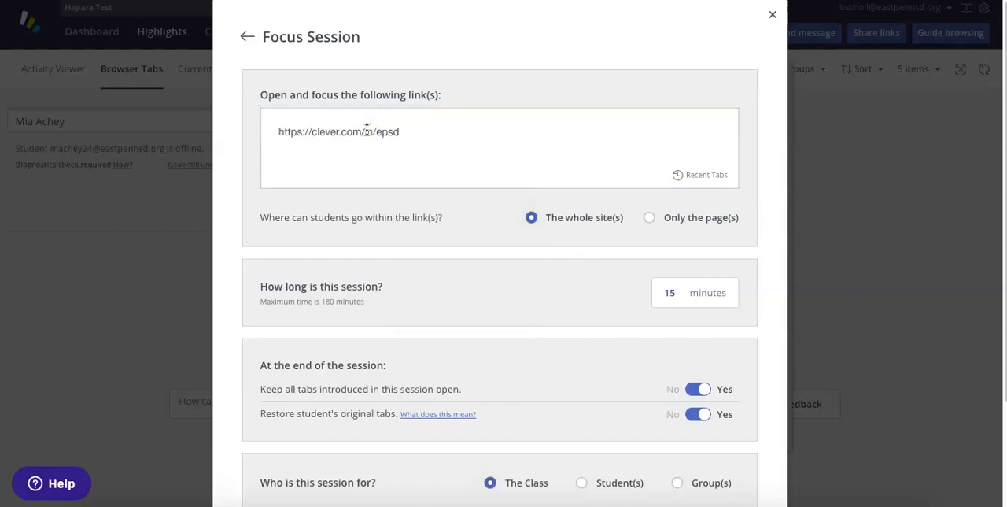
key(Return)
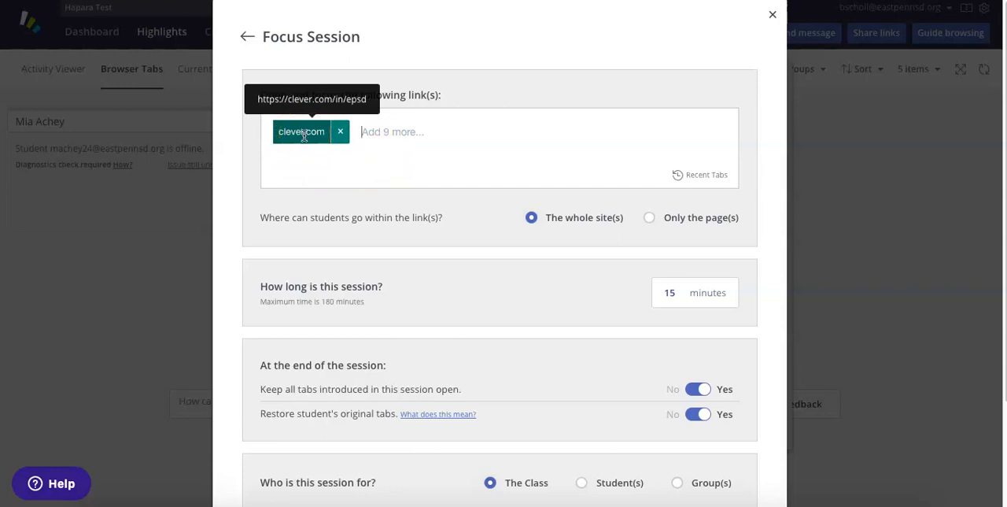
- Copy the iReady link login.i-ready.com/student/dashboard/home from the Google Docs document and add it as the Focus Session's second link
click(412, 130)
click(375, 11)
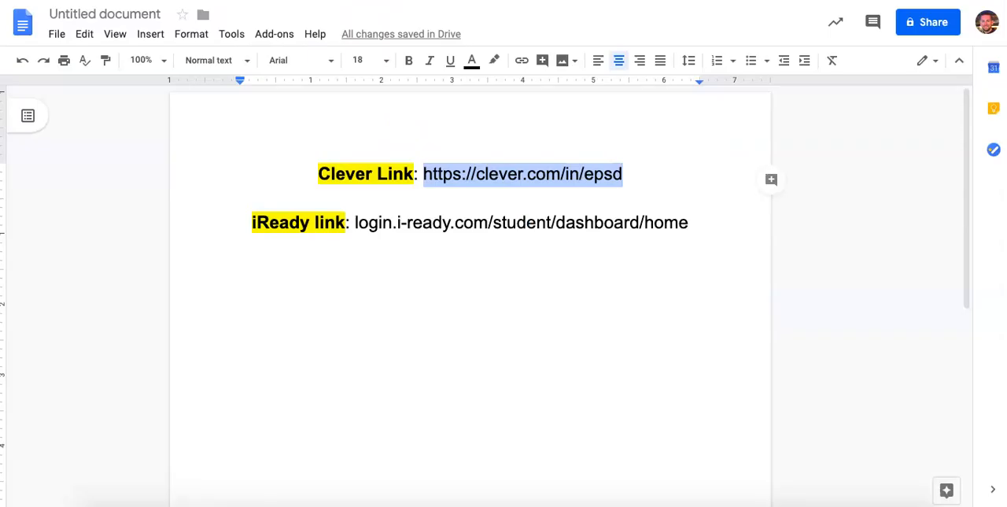
click(356, 222)
drag(356, 222, 691, 225)
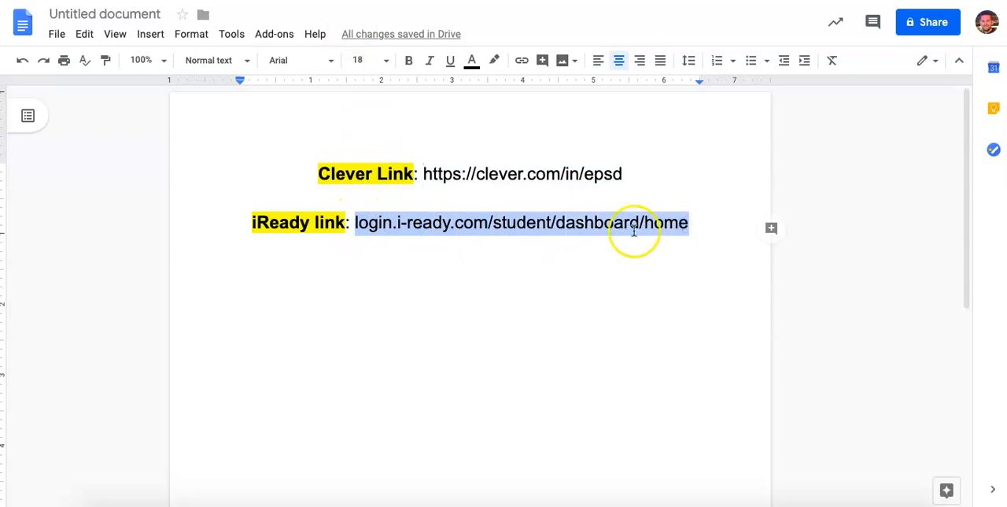
right_click(518, 222)
click(563, 146)
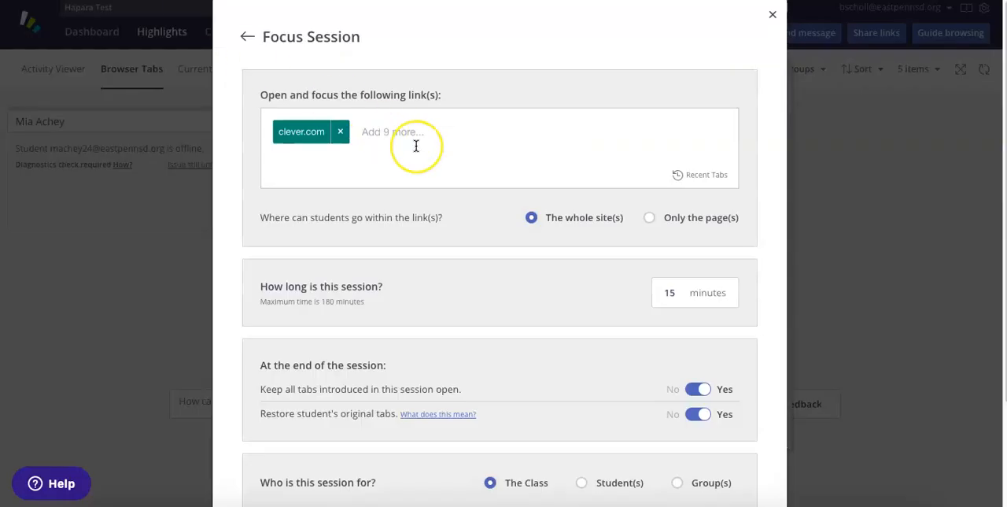
key(ctrl+v)
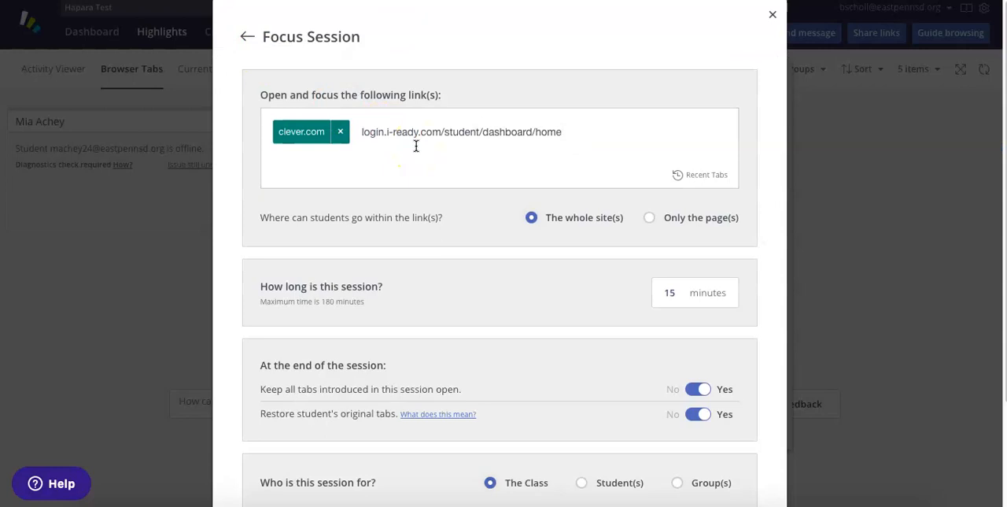
key(Return)
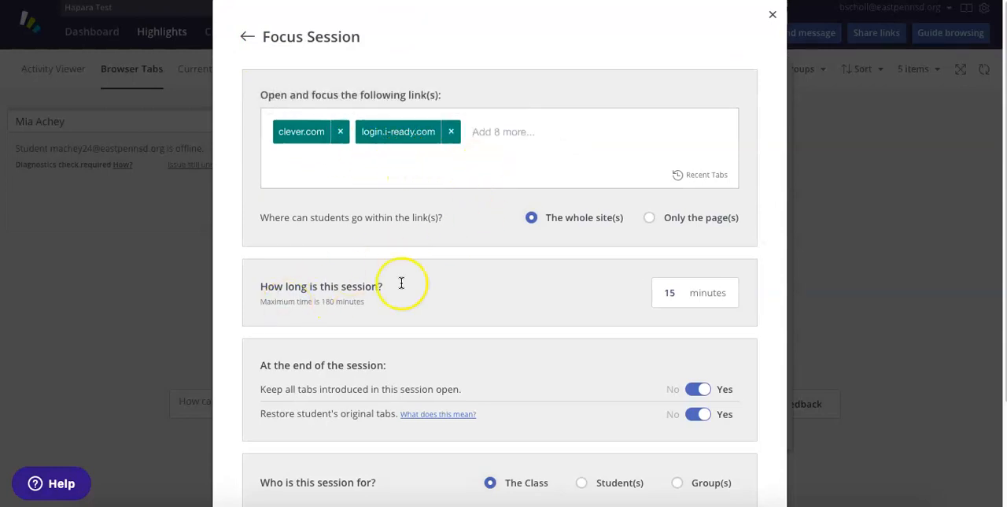
- Save the Focus Session setup as a template named "iReady Template #2"
scroll(604, 294, down, 1)
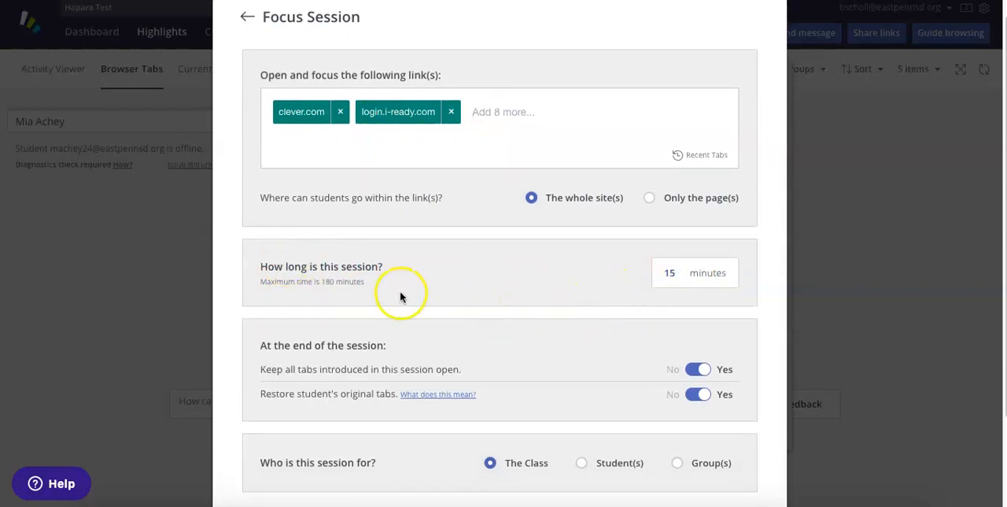
scroll(637, 281, down, 2)
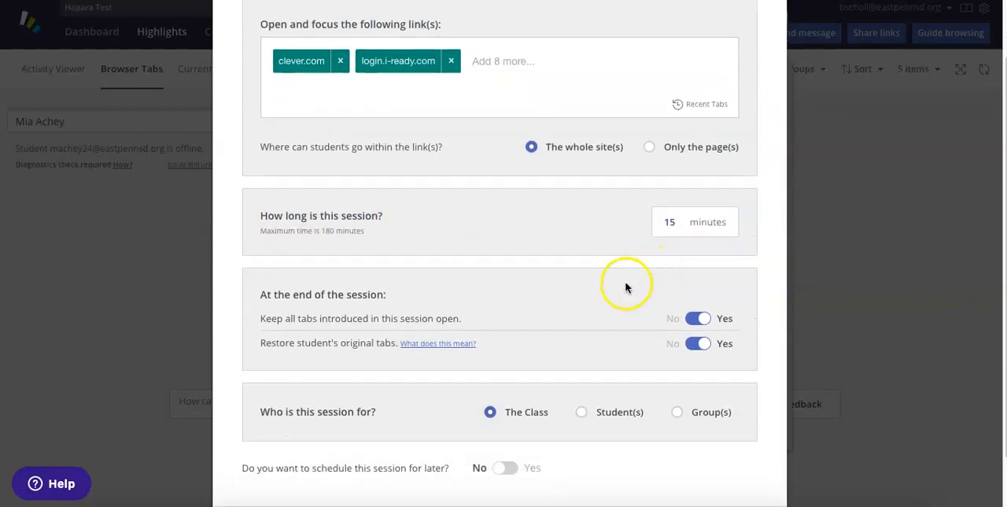
scroll(627, 285, down, 2)
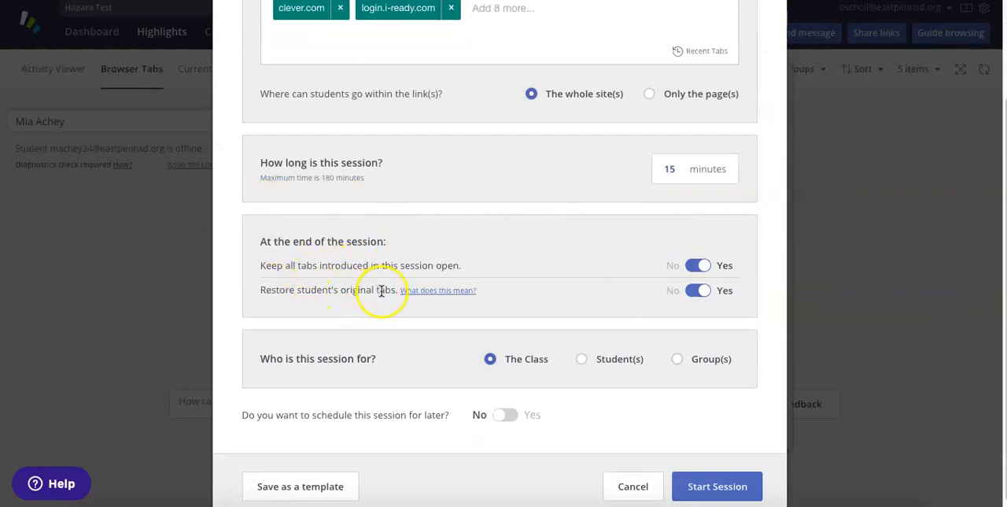
click(550, 295)
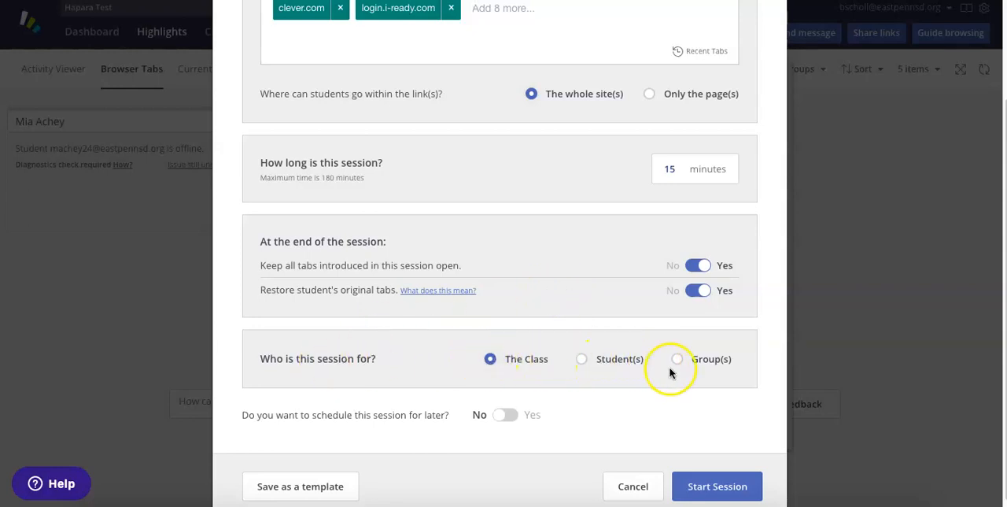
scroll(615, 368, down, 1)
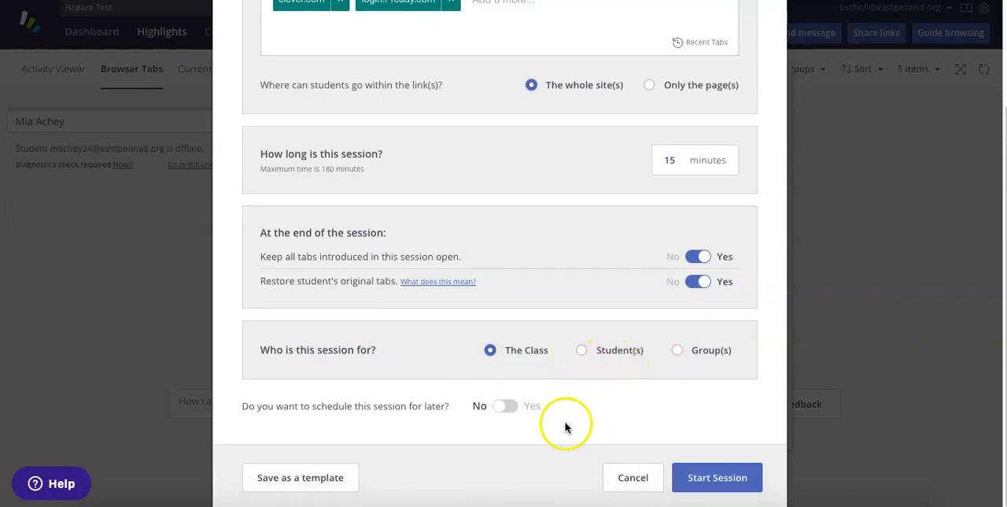
click(298, 482)
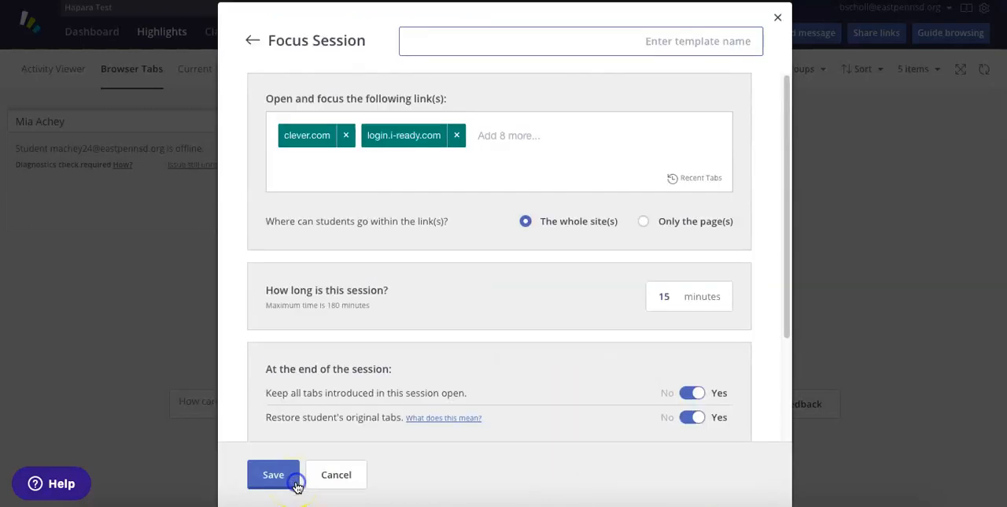
click(523, 44)
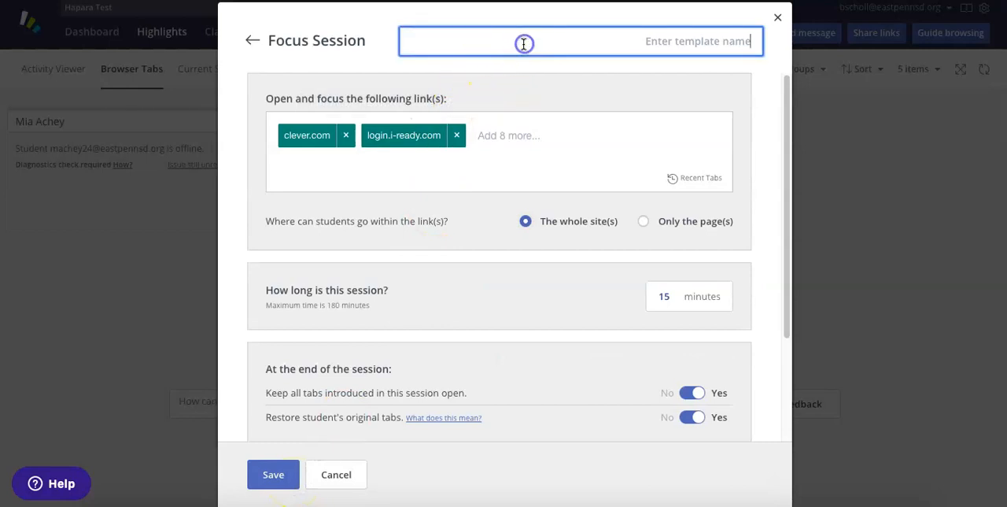
text(Ready)
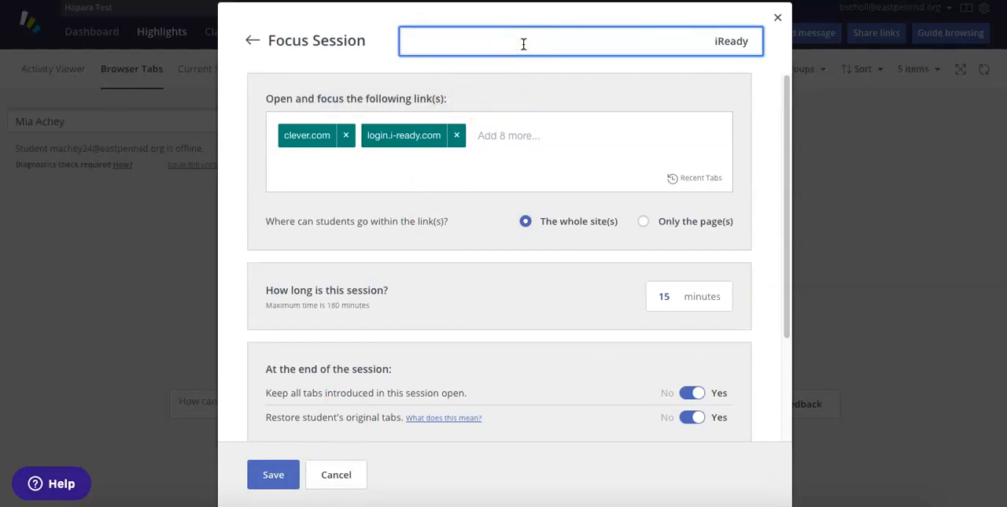
text( Template #2)
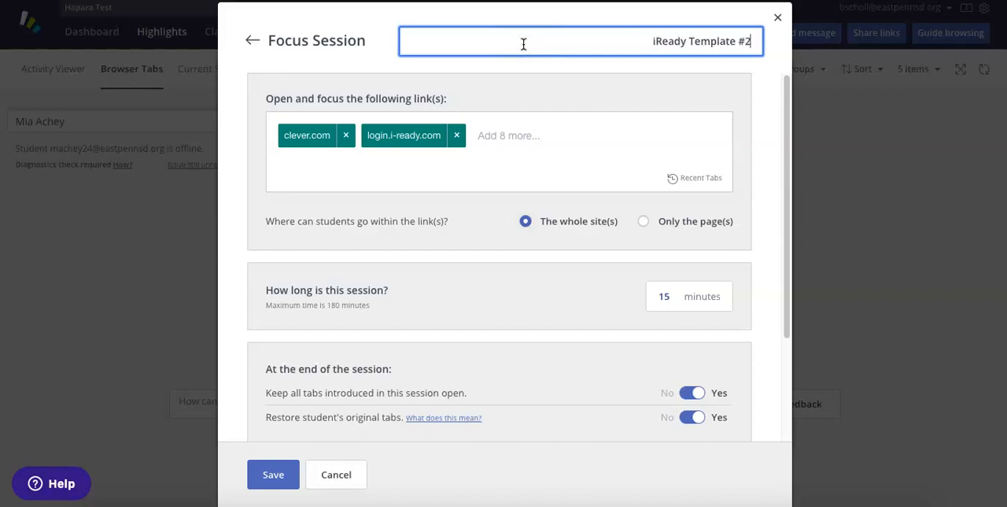
click(271, 474)
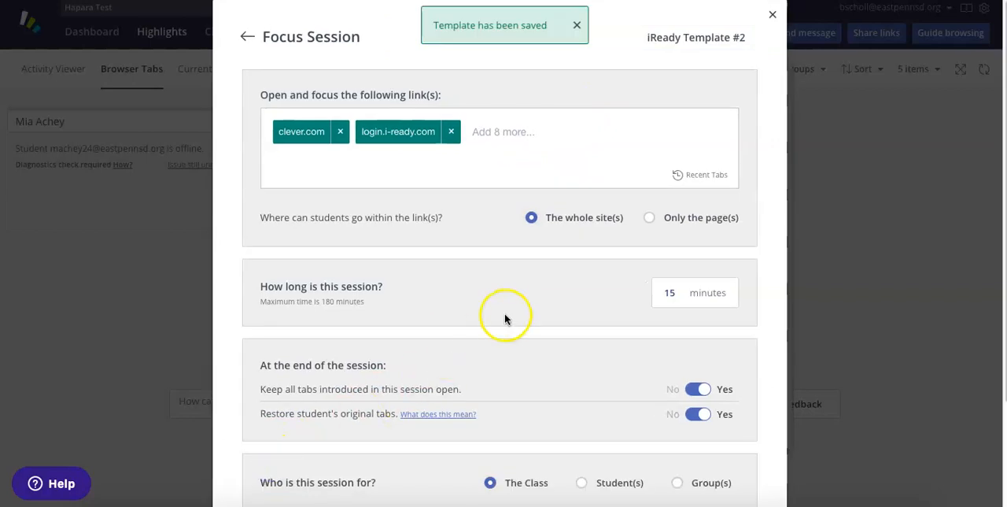
- Look over the remaining session options and close the Focus Session setup without starting it
scroll(508, 317, down, 2)
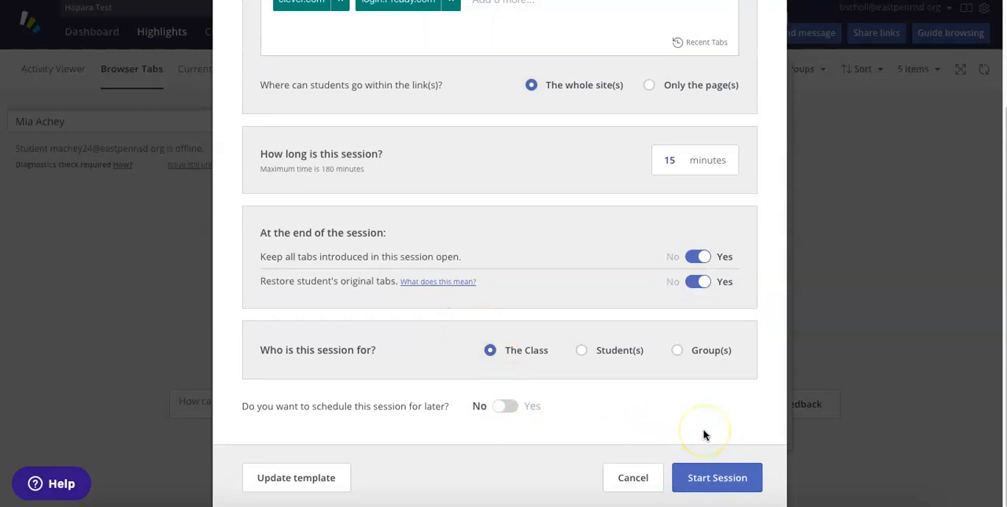
scroll(707, 449, up, 3)
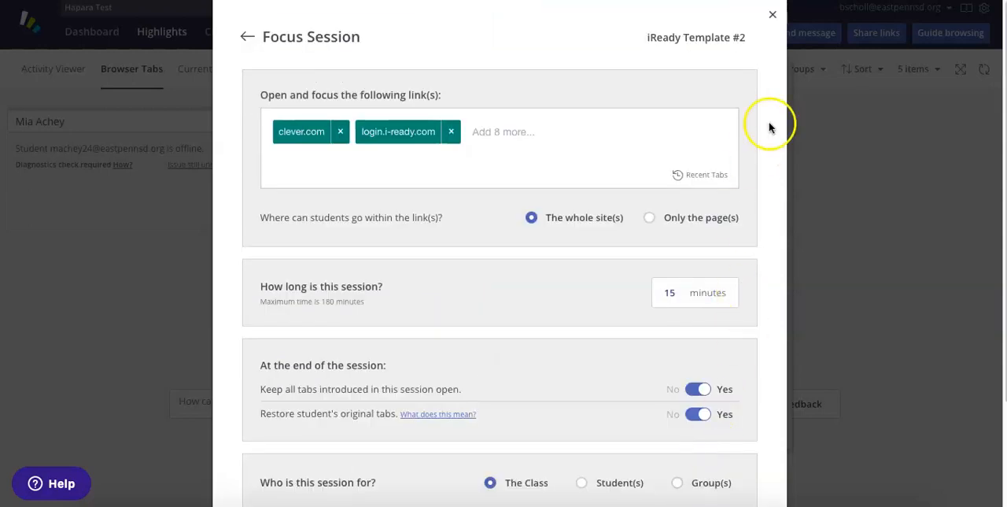
click(771, 17)
- Set up guided browsing from the saved "iReady Template #2" Focus template and start the session for the class
click(942, 32)
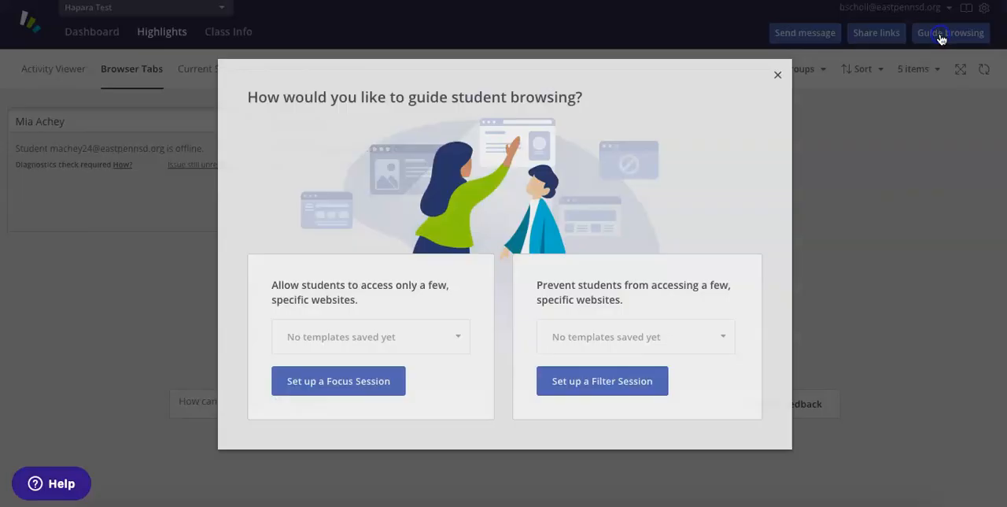
click(382, 339)
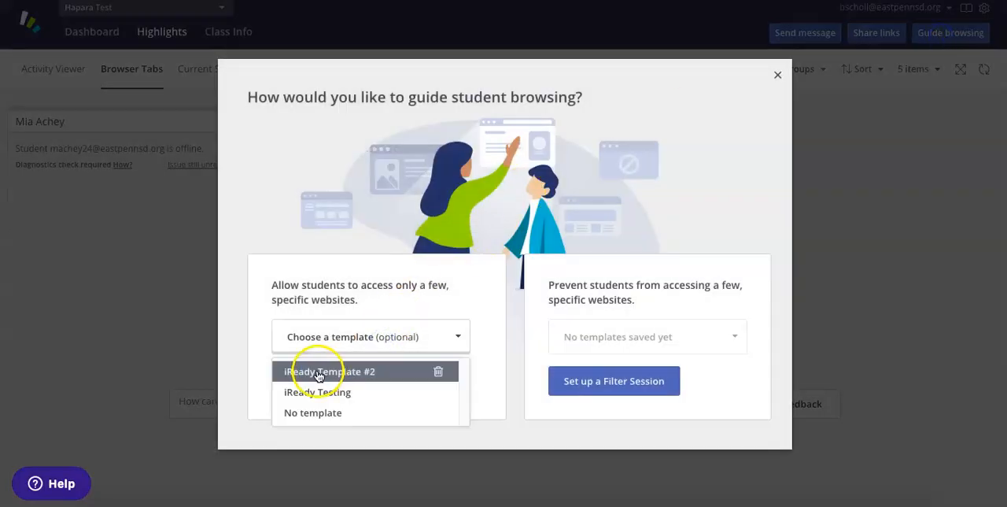
click(344, 377)
click(326, 378)
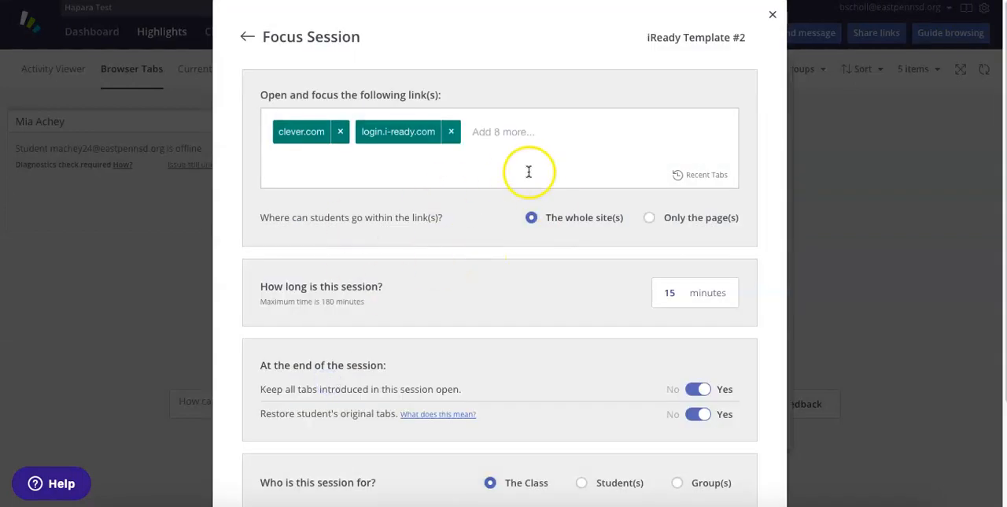
scroll(573, 189, down, 3)
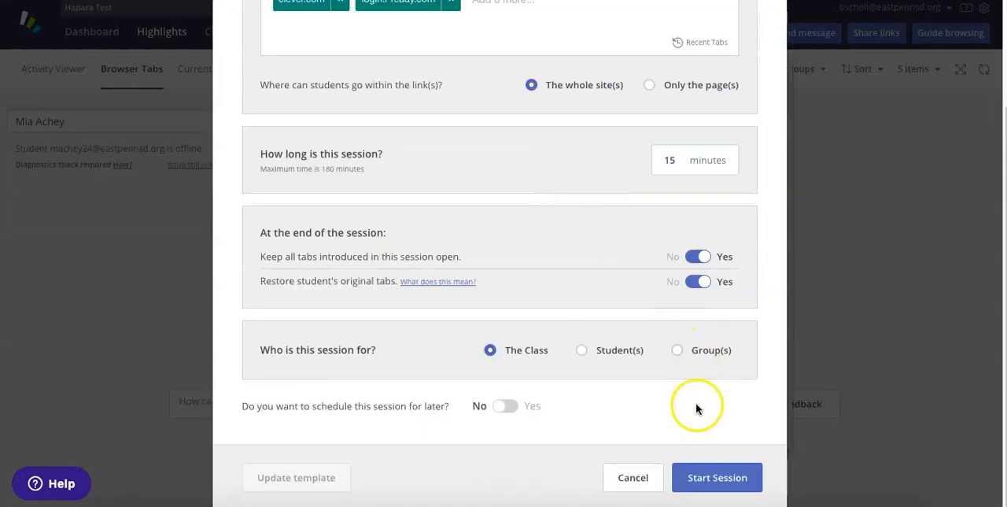
click(718, 476)
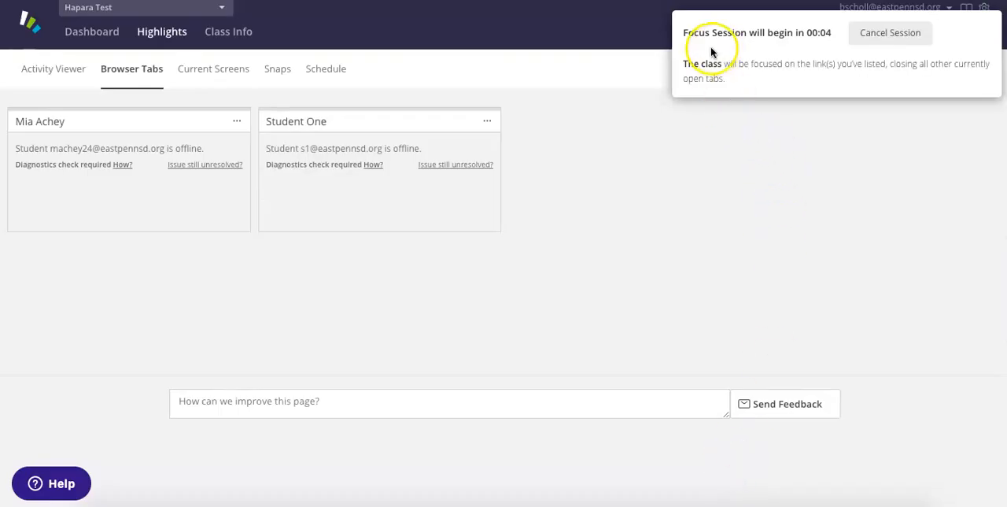